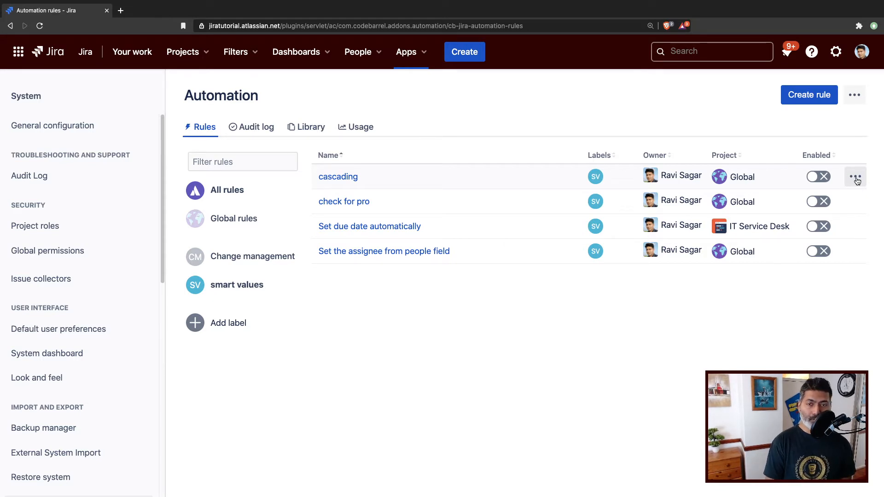
- Export the cascading rule, allow multiple file downloads, and save the JSON file in the offered project folder
click(856, 178)
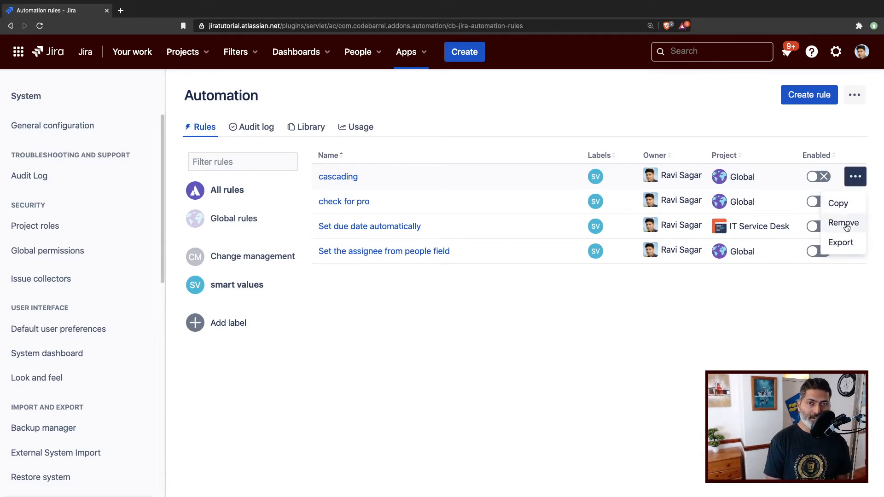
click(841, 241)
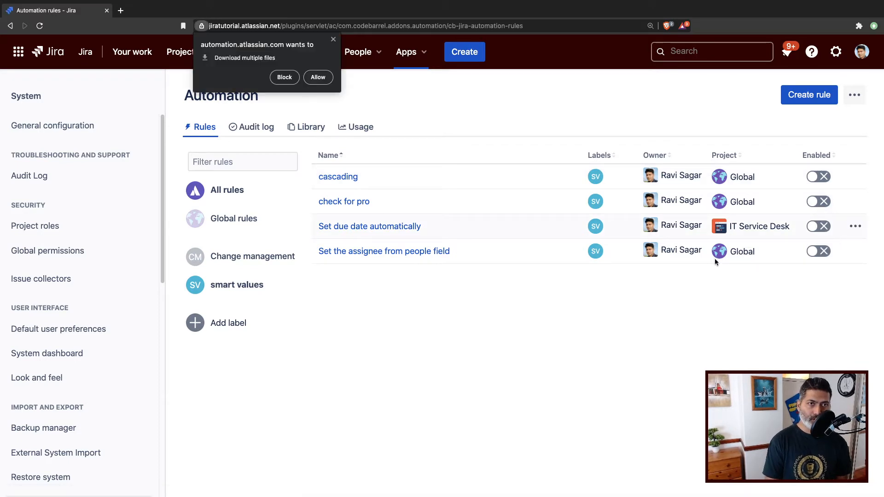
click(316, 79)
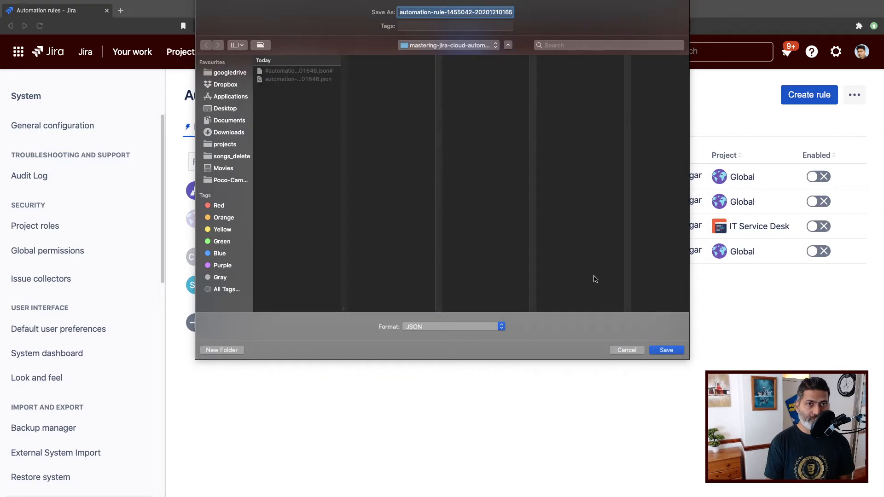
click(667, 350)
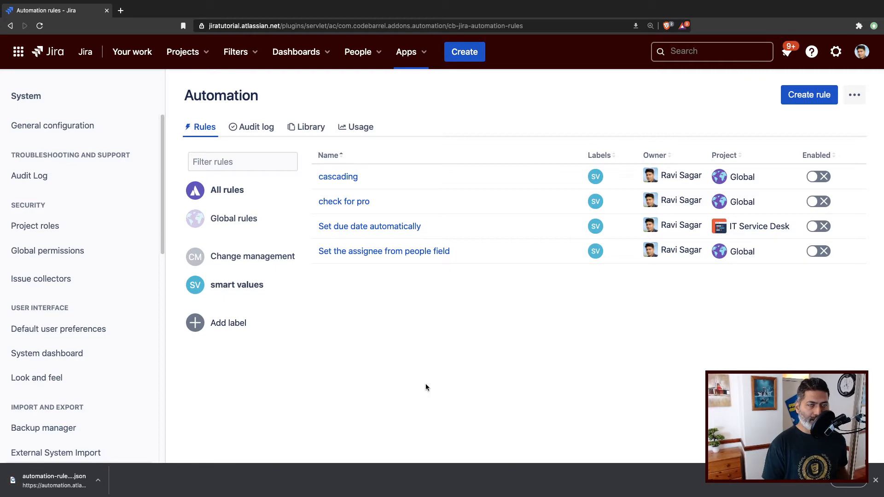
- Switch to Emacs and examine the exported rule's JSON, from its general properties to the trigger block
key(ctrl+Right)
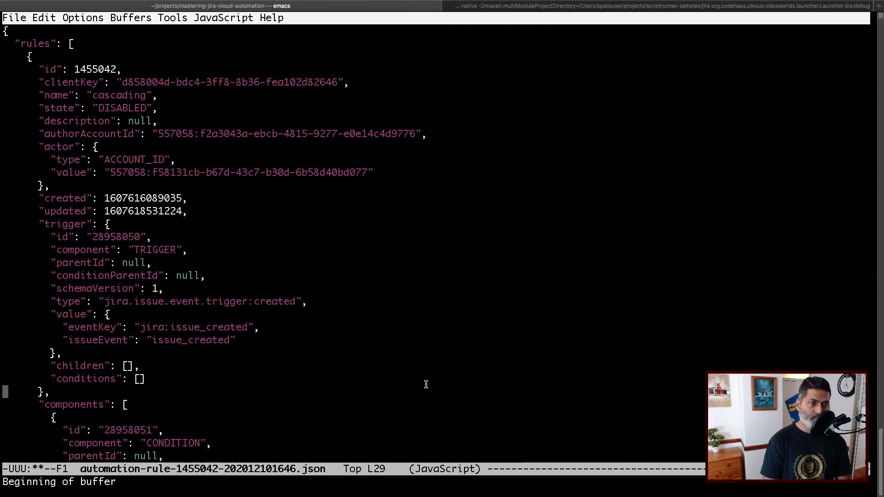
key(Down)
key(Down)
key(Down)
key(Down)
key(Up)
key(Up)
key(Up)
key(Up)
key(Up)
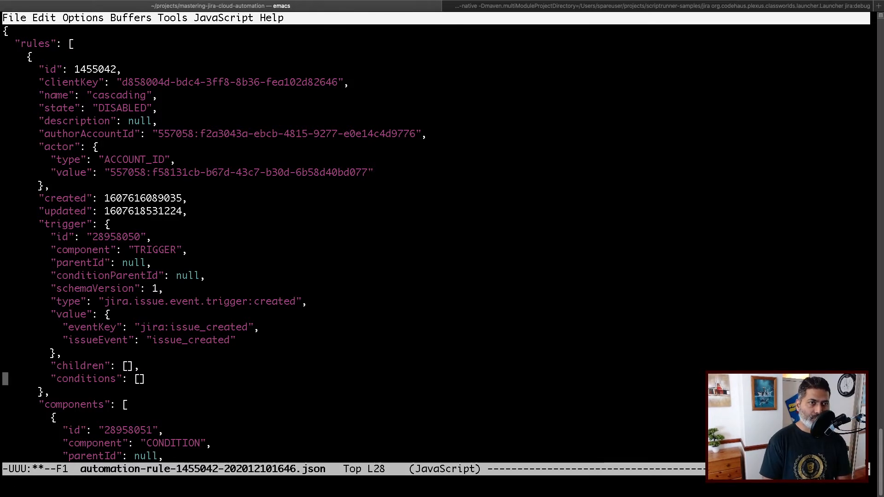
key(Up)
key(Up)
key(Up)
key(Up)
key(Up)
key(Up)
key(Up)
key(Up)
key(Up)
key(Up)
key(Up)
key(Up)
key(Up)
key(Up)
key(Up)
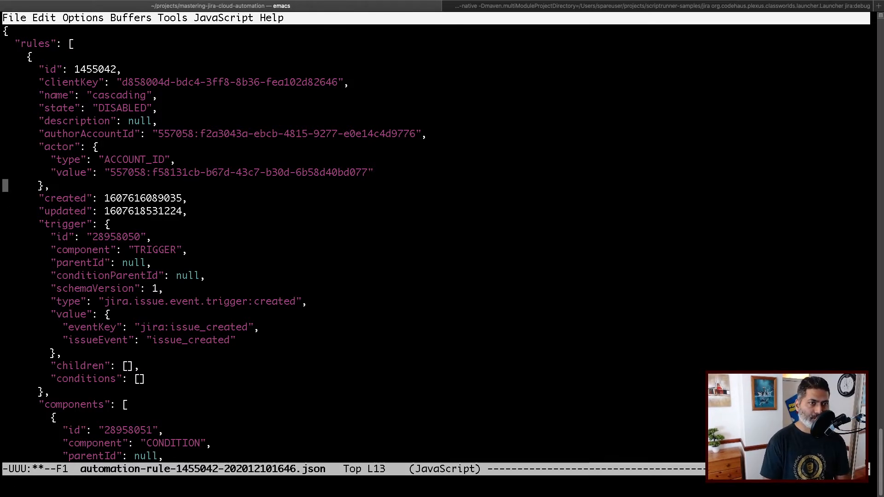
key(Down)
key(Down)
key(Up)
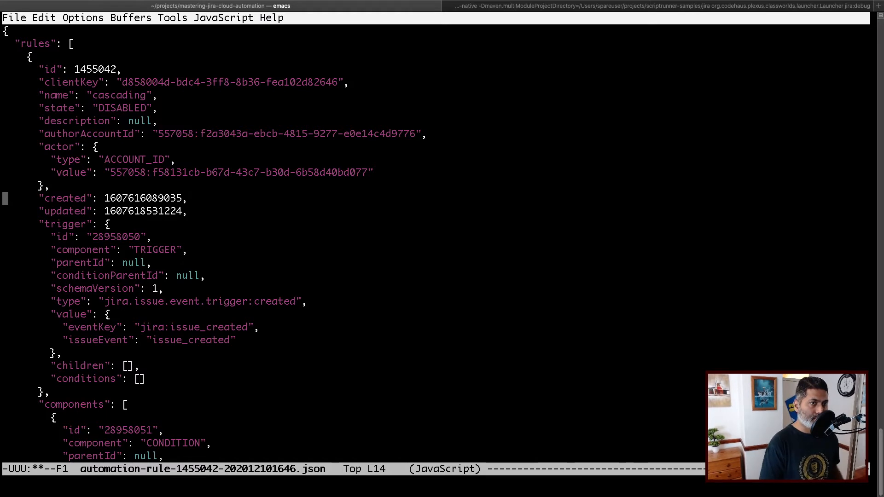
- Highlight the exported JSON from the created line through the trigger's issueEvent line to examine the trigger definition
key(ctrl+space)
key(Down)
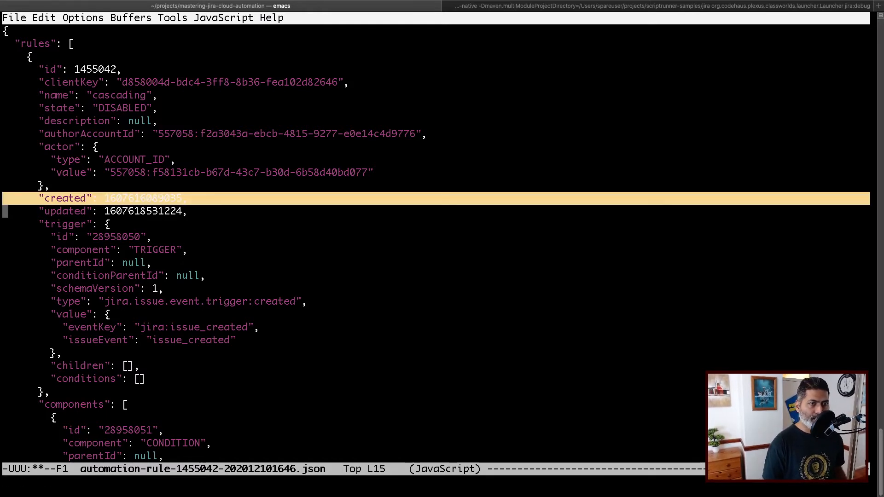
key(Down)
key(Down)
key(Down)
key(Down)
key(Down)
key(Down)
key(Down)
key(Down)
key(Down)
key(Down)
key(Down)
key(Down)
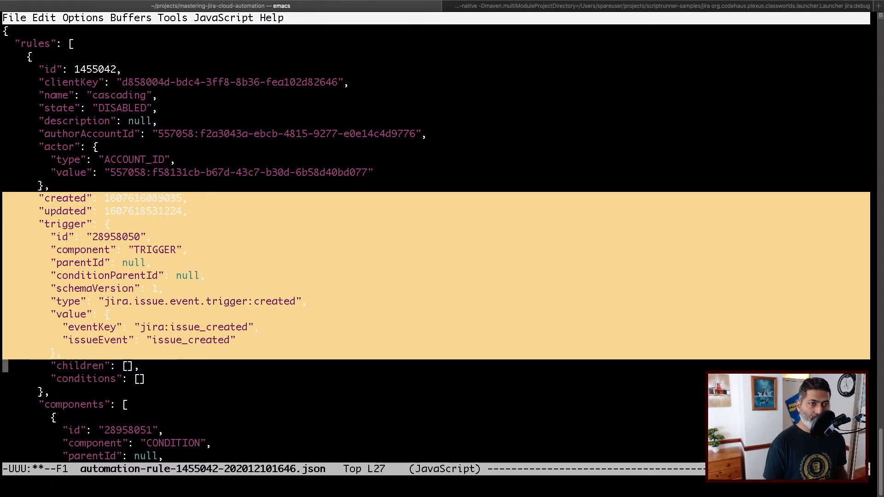
key(Up)
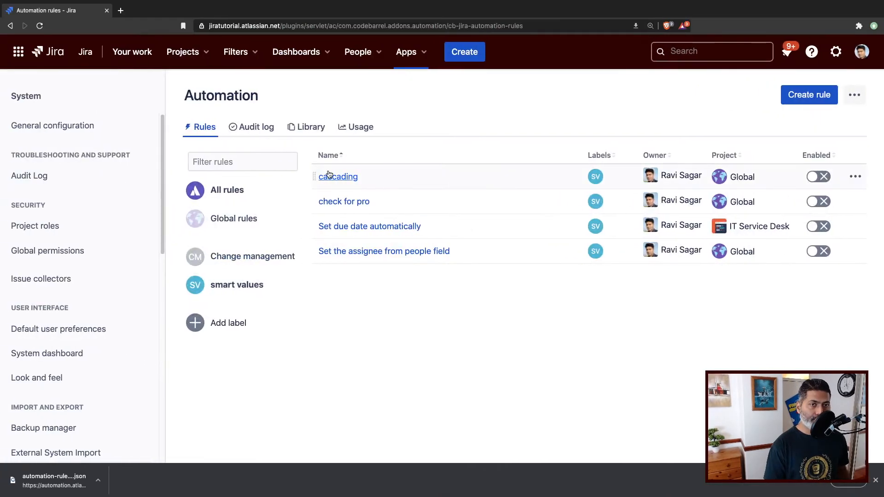
- Switch back to Jira, inspect the cascading rule's Compare two values condition and Issue created trigger, and return to the rule list
click(330, 176)
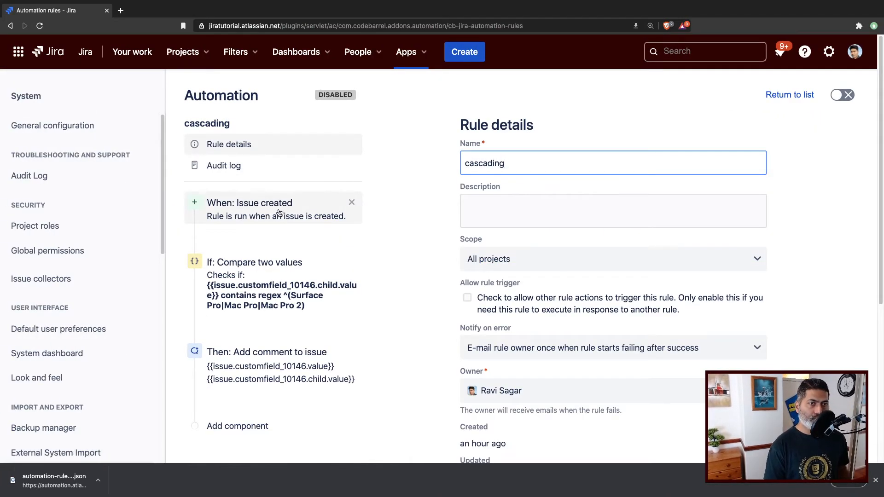
mouse_move(283, 235)
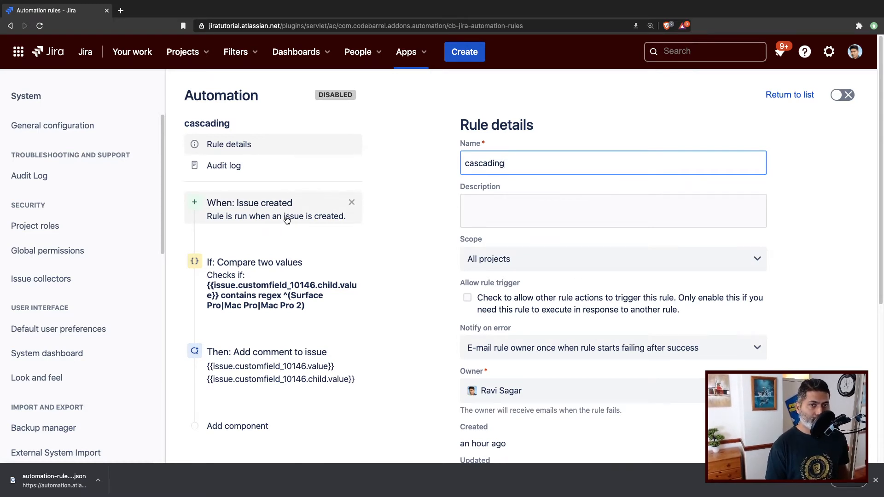
click(279, 283)
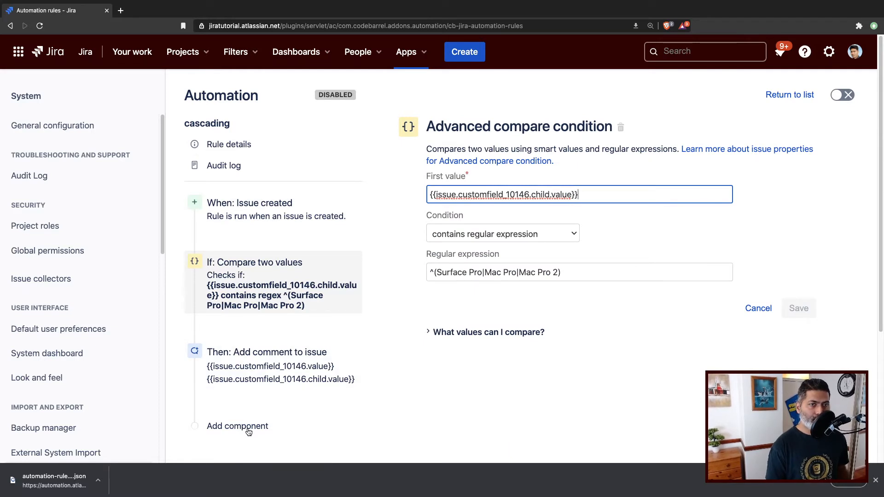
click(277, 198)
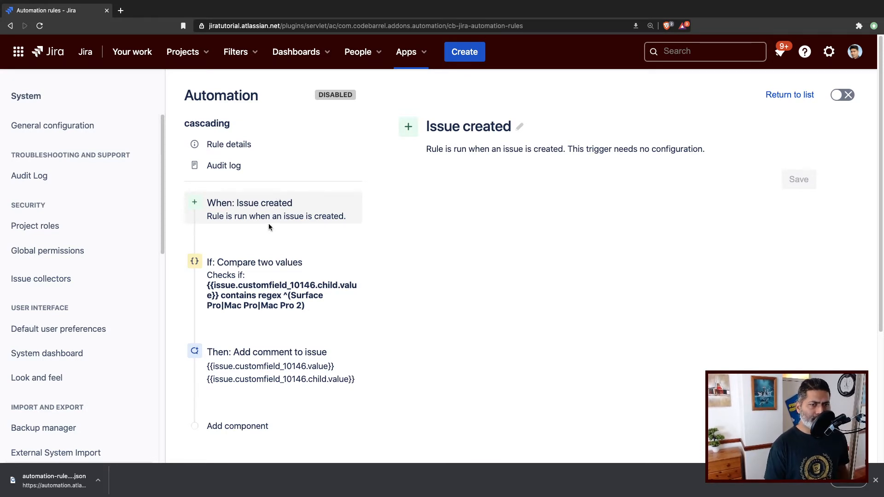
click(796, 97)
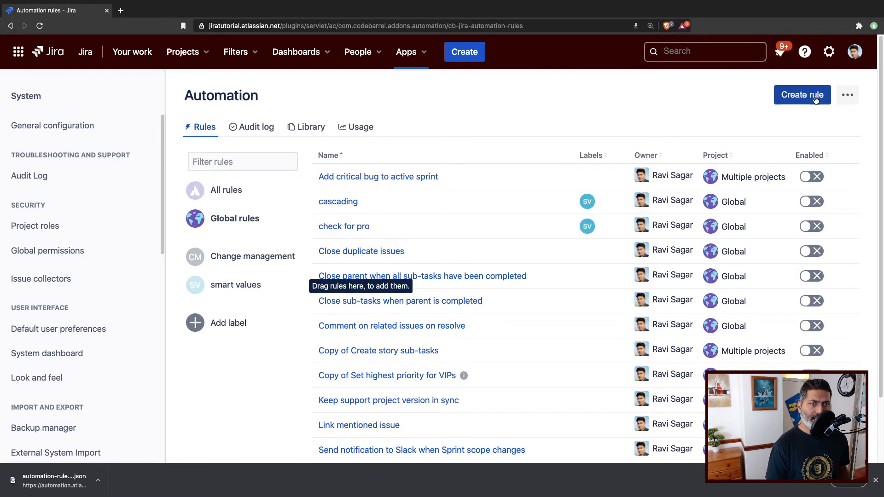
click(816, 101)
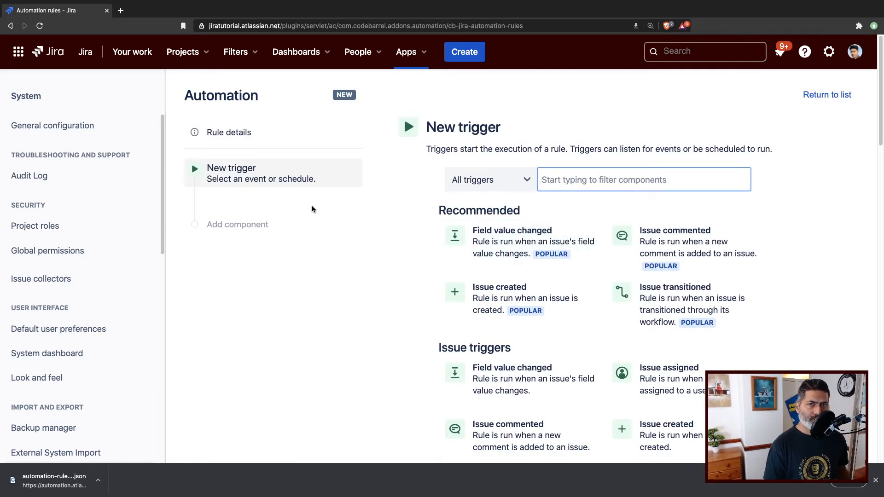
click(247, 137)
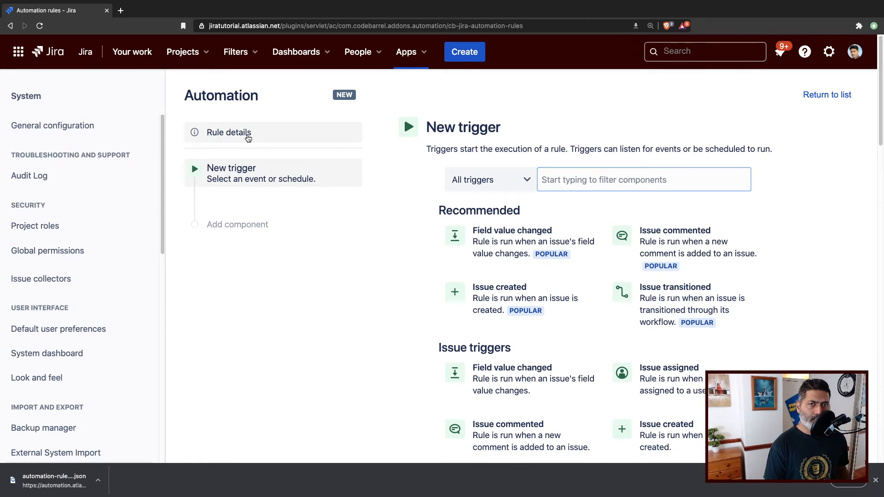
click(254, 179)
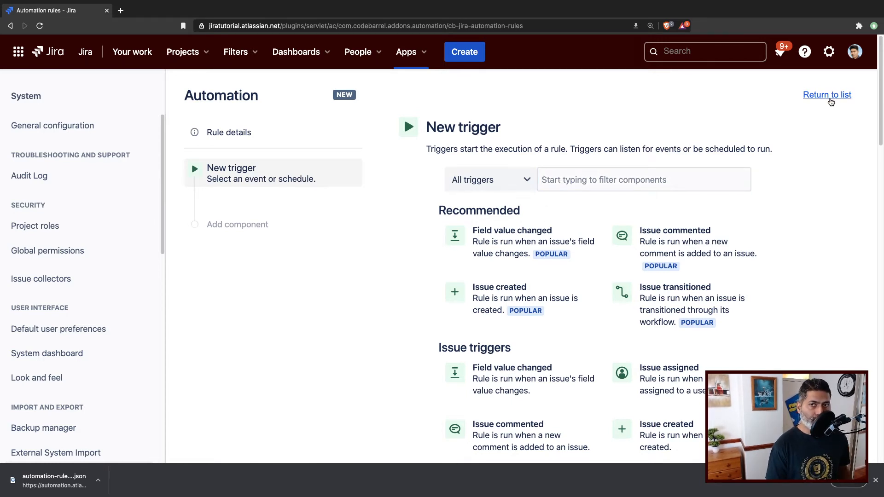
click(829, 95)
click(521, 86)
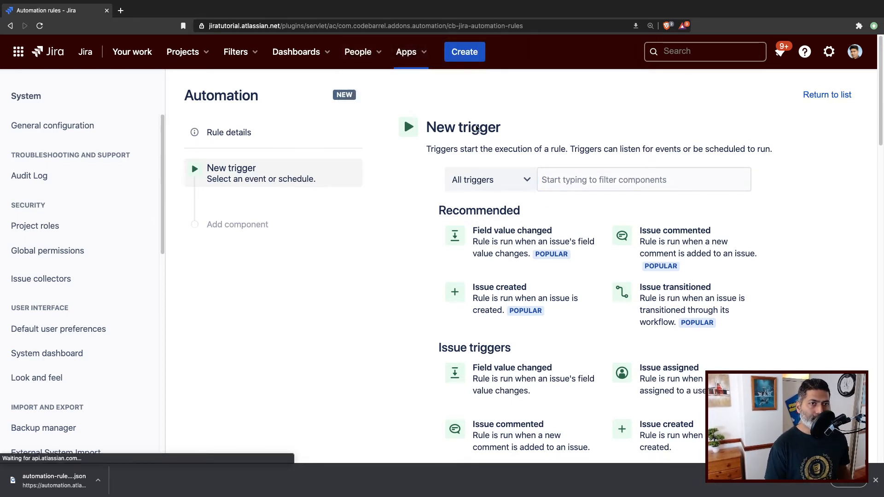
- Filter the rules by the smart values label and open the cascading rule's Compare two values condition
click(227, 285)
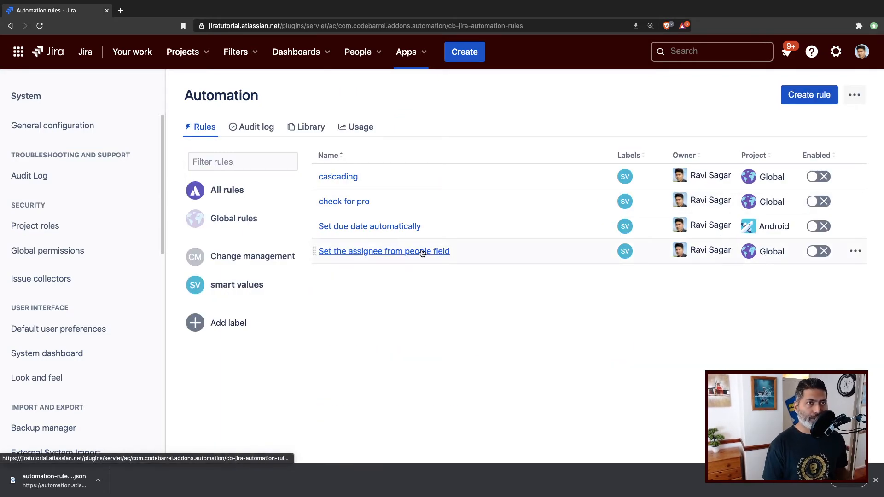
click(347, 178)
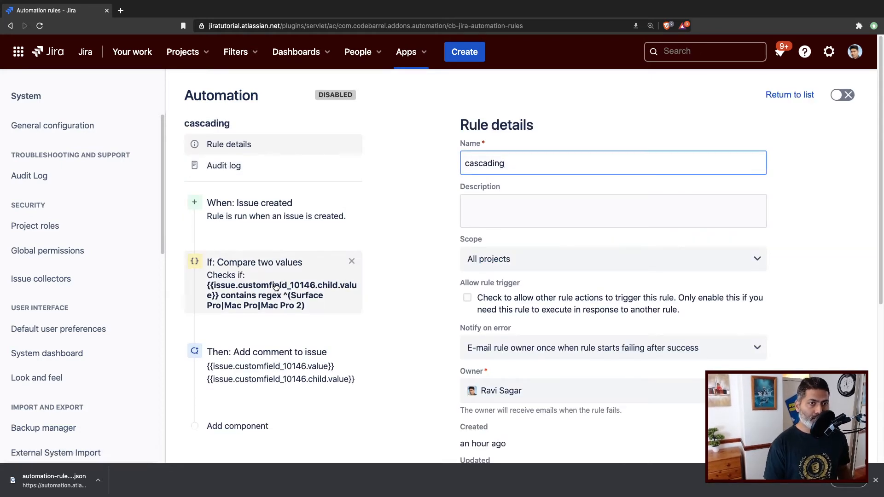
click(276, 287)
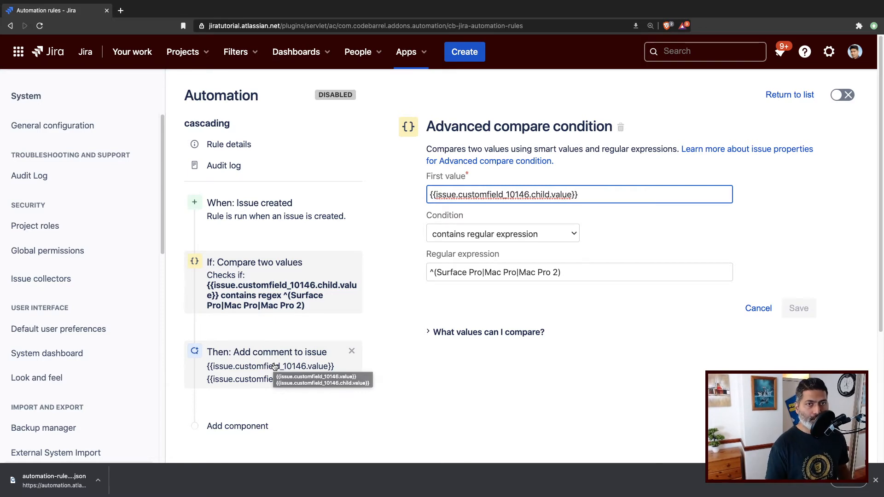
- Switch to Emacs, clear the trigger highlight, and examine the start of the components section in the exported JSON
key(ctrl+Right)
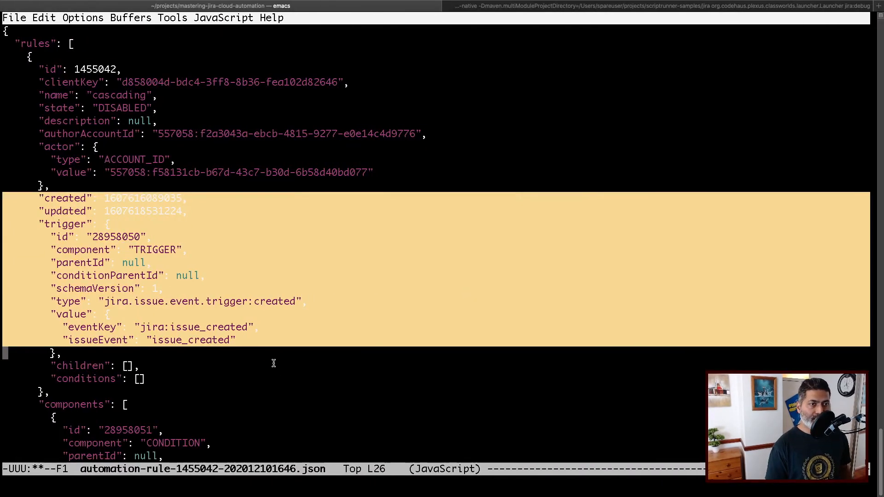
key(Escape)
key(Down)
key(Down)
key(Down)
key(Down)
key(Down)
key(Down)
key(Down)
key(Down)
key(Down)
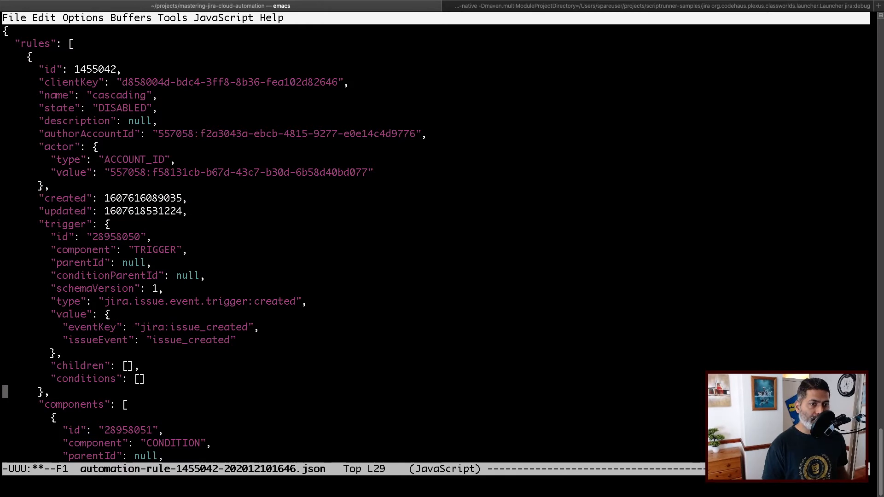
key(Down)
key(Down)
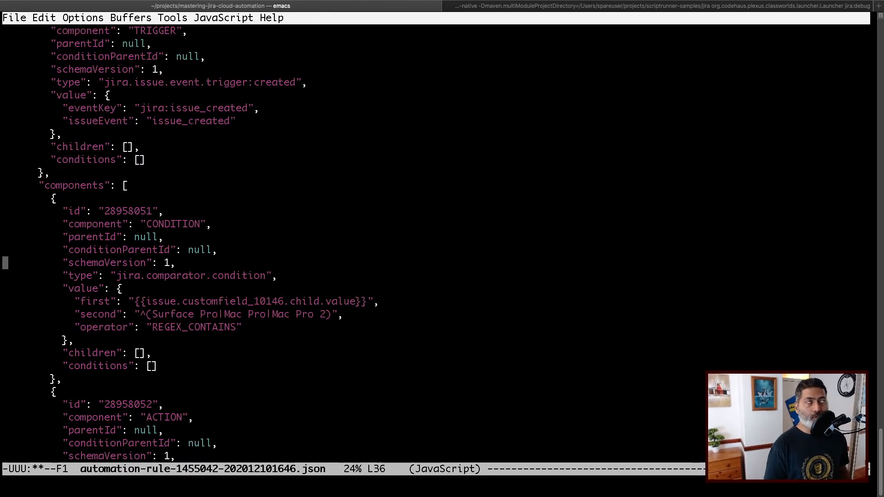
key(Up)
key(Up)
key(Up)
key(Up)
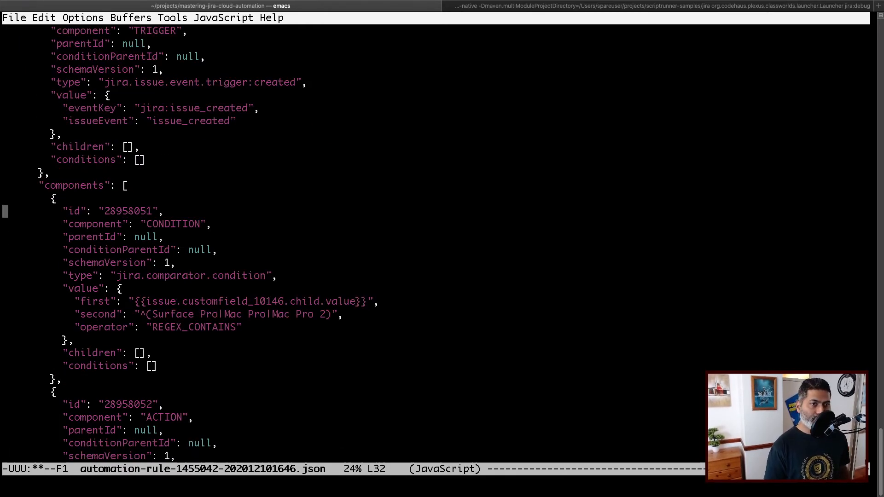
key(Down)
key(Down)
key(Up)
key(Up)
key(Up)
key(Up)
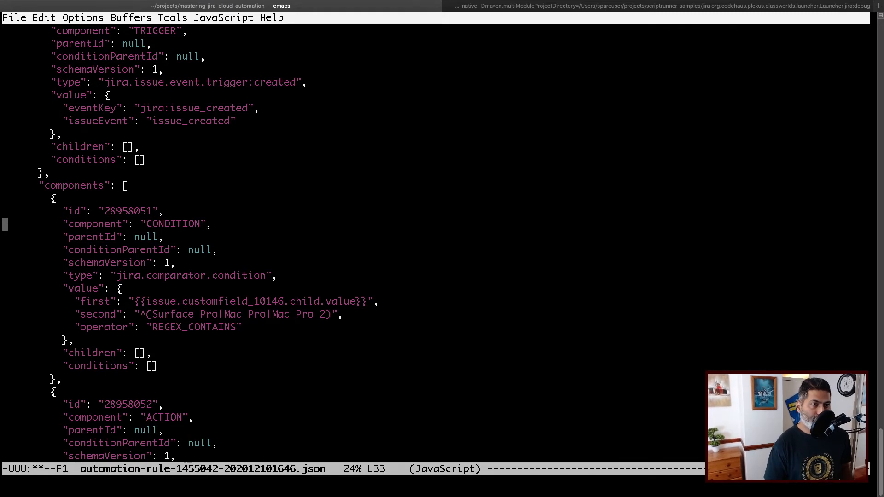
- Highlight the CONDITION component from the components line through its operator to examine its compared values, and clear the selection
key(ctrl+space)
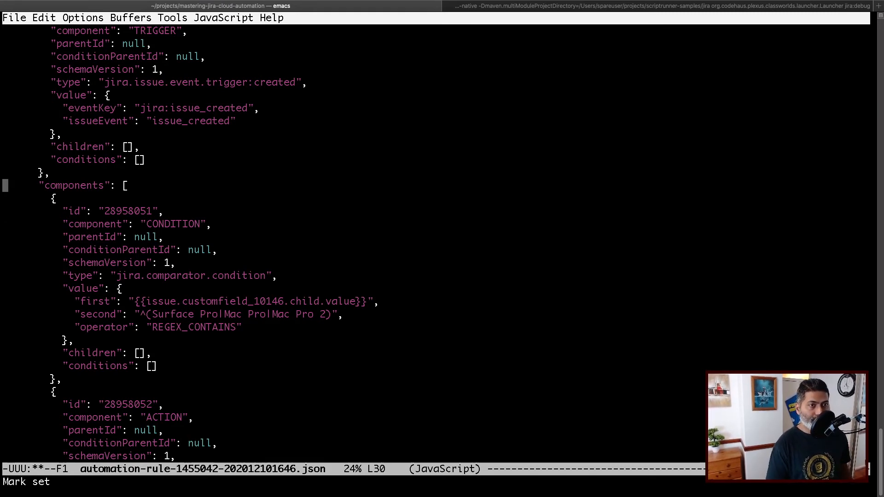
key(Down)
key(Down)
key(Down)
key(Down)
key(Down)
key(Down)
key(Down)
key(Down)
key(Down)
key(Down)
key(Down)
key(Down)
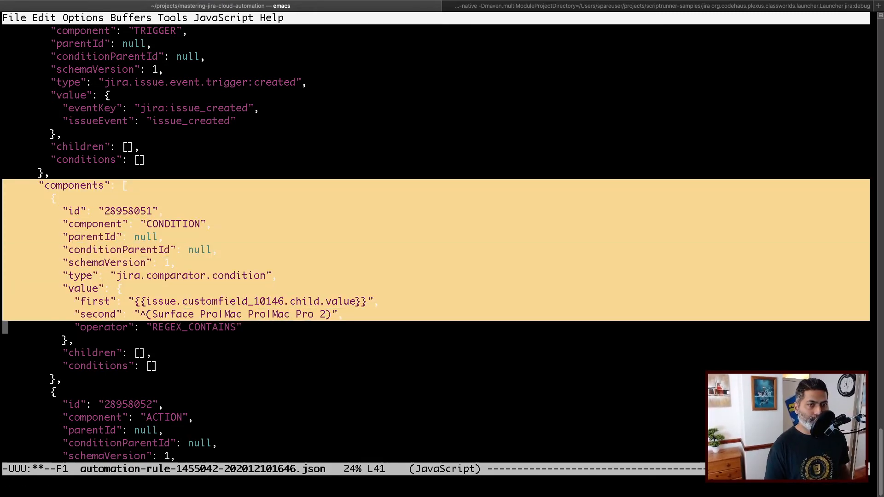
key(Down)
key(Up)
key(Up)
key(Up)
key(Up)
key(Up)
key(Up)
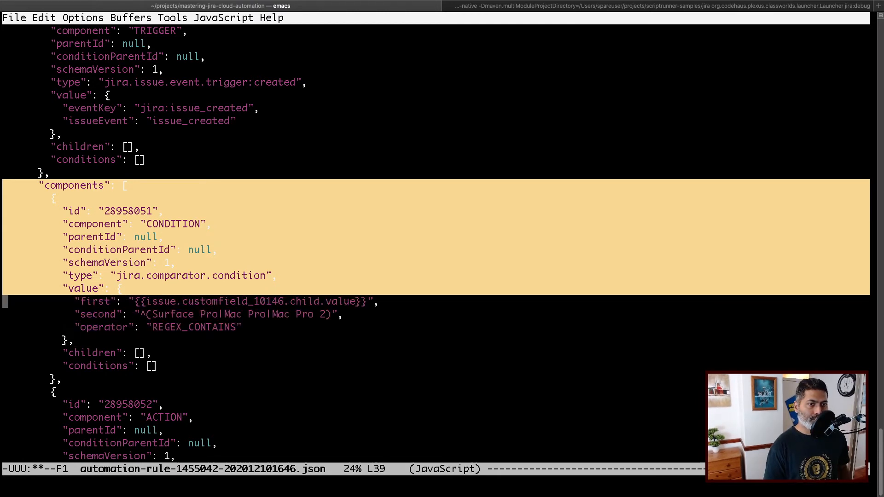
key(Down)
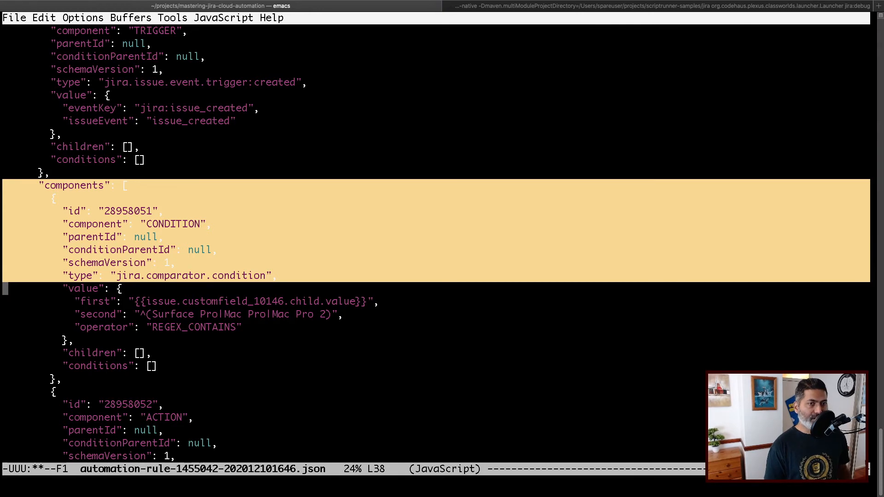
key(Down)
key(Down)
key(Down)
key(Down)
key(Down)
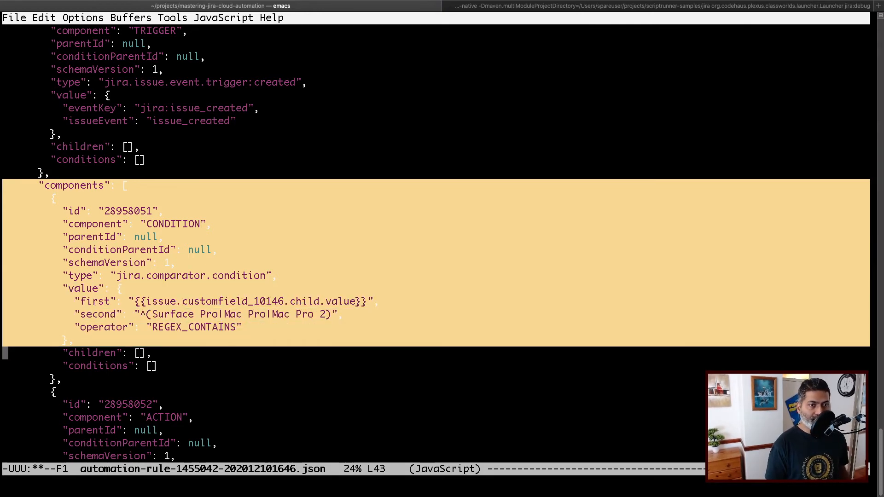
key(Up)
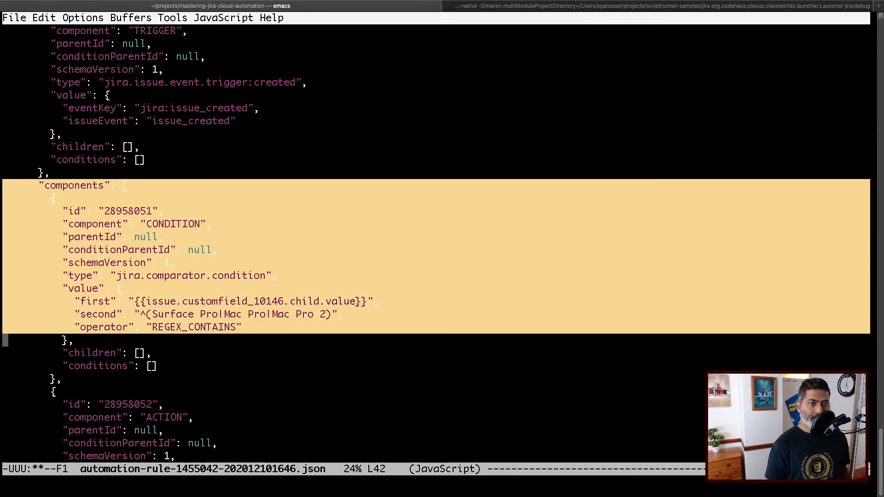
key(ctrl+g)
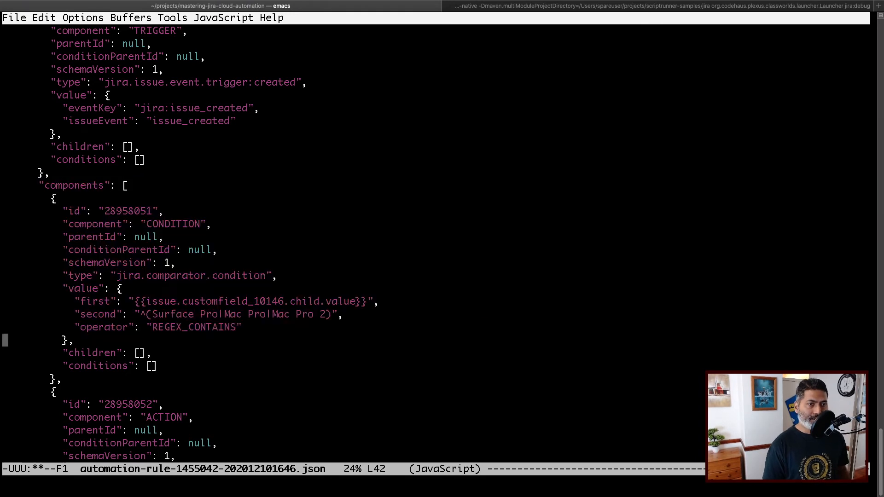
- Examine the ACTION component in the exported JSON, including its issue comment type and comment settings
key(Down)
key(Down)
key(Down)
key(Down)
key(Down)
key(Down)
key(Down)
key(Down)
key(Down)
key(Down)
key(Down)
key(Down)
key(Down)
key(Down)
key(Down)
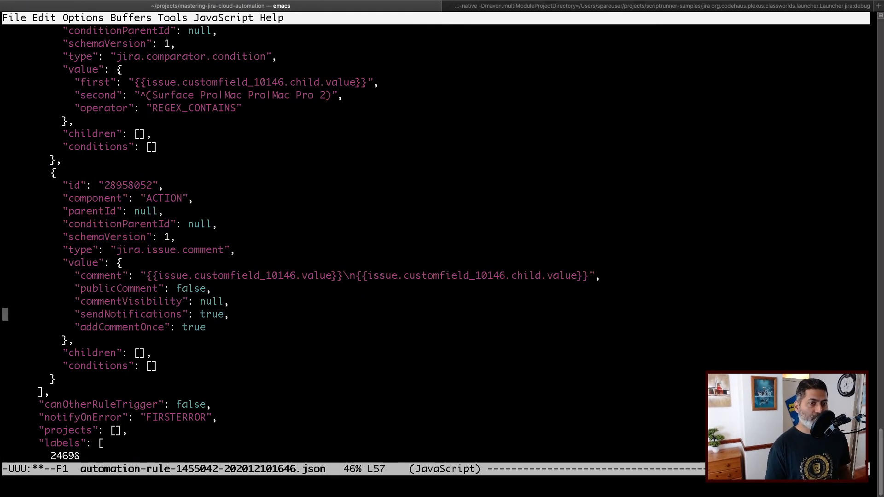
key(Up)
key(Up)
key(Up)
key(Up)
key(Up)
key(Up)
key(Up)
key(Up)
key(Up)
key(Up)
key(Up)
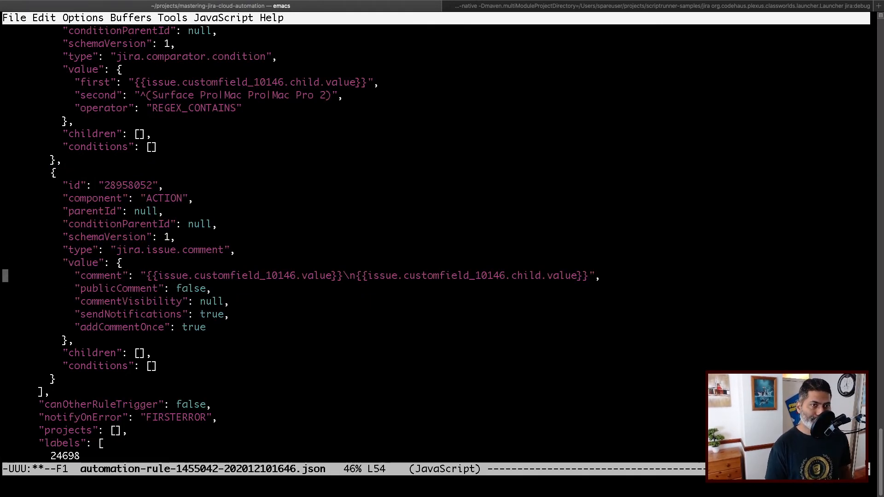
- Highlight the ACTION component from its id line through addCommentOnce to examine its comment configuration, and clear the selection
key(Down)
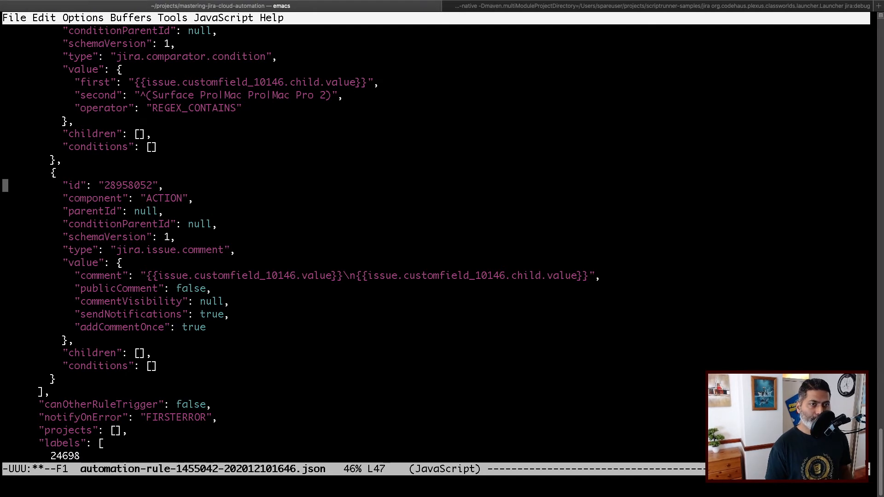
key(Down)
key(Up)
key(Up)
key(Down)
key(ctrl+space)
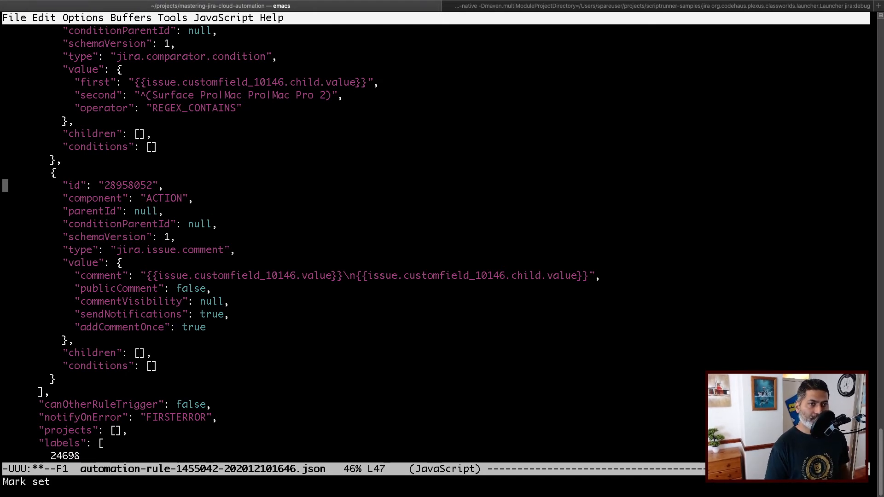
key(Down)
key(Down)
key(Down)
key(Down)
key(Down)
key(Down)
key(Down)
key(Down)
key(Down)
key(Down)
key(Down)
key(Down)
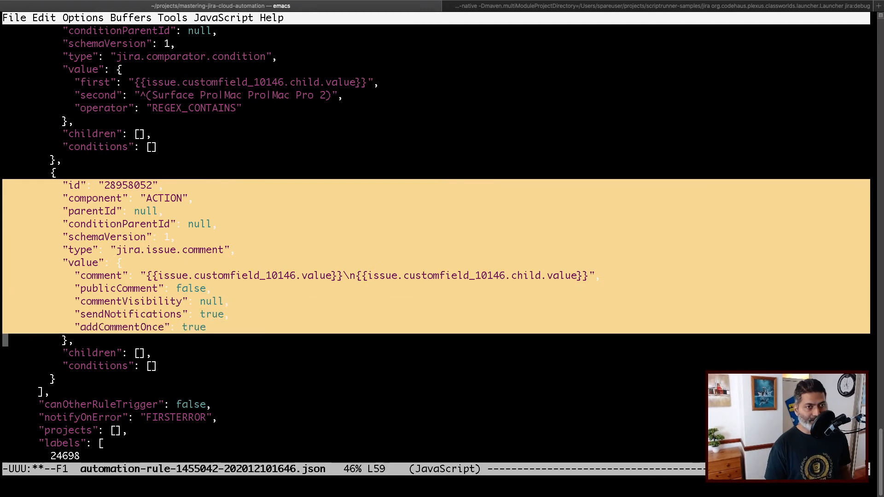
key(alt+w)
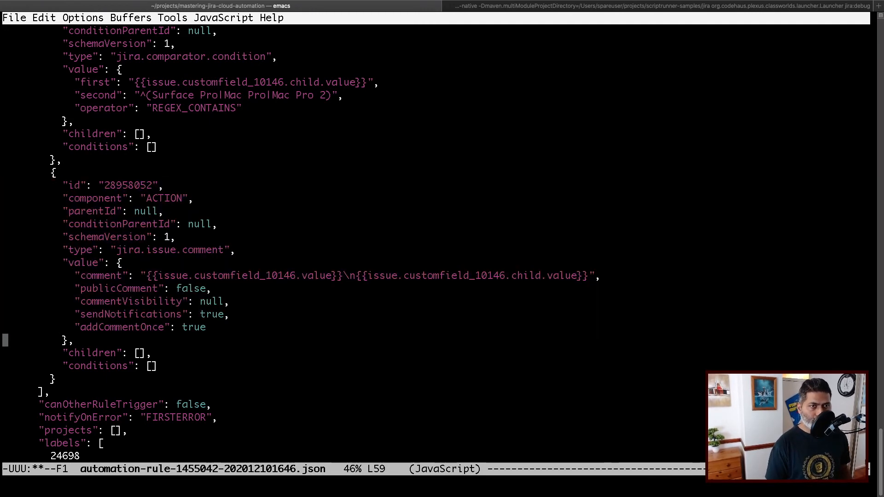
- Switch to Jira to compare the rule's Add comment to issue action, dismiss the downloads bar, and return to the rule list
key(super+Tab)
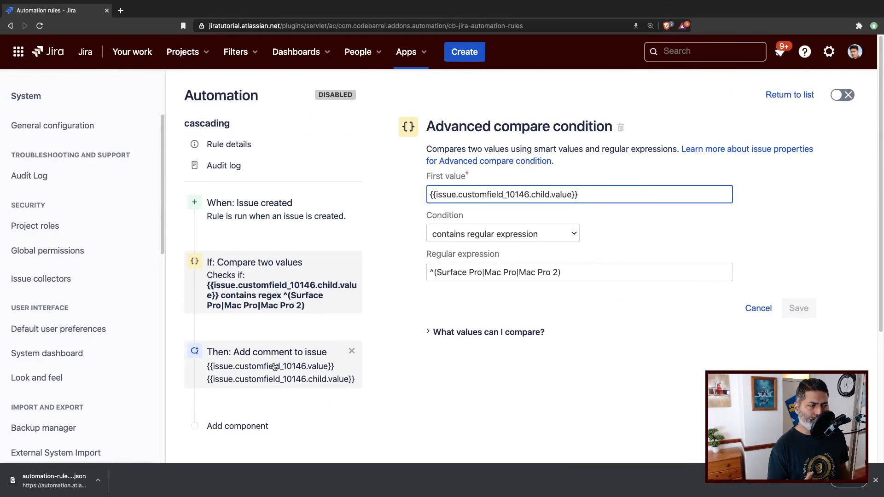
click(874, 481)
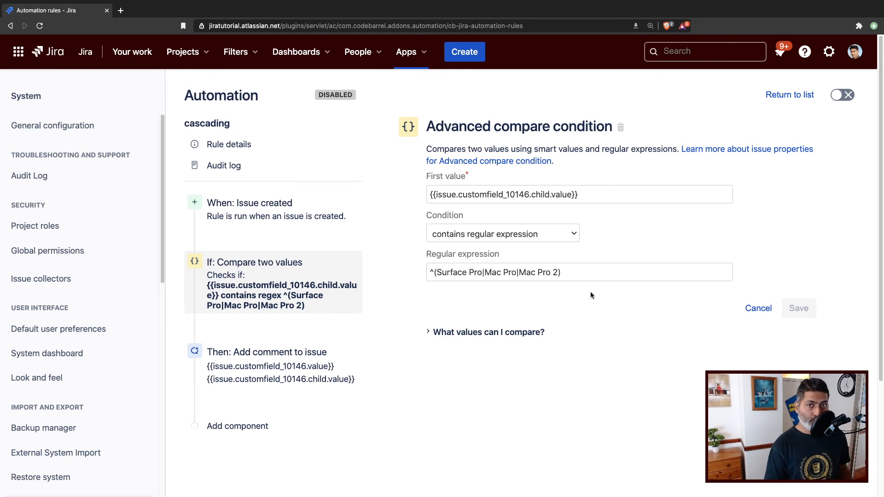
click(783, 97)
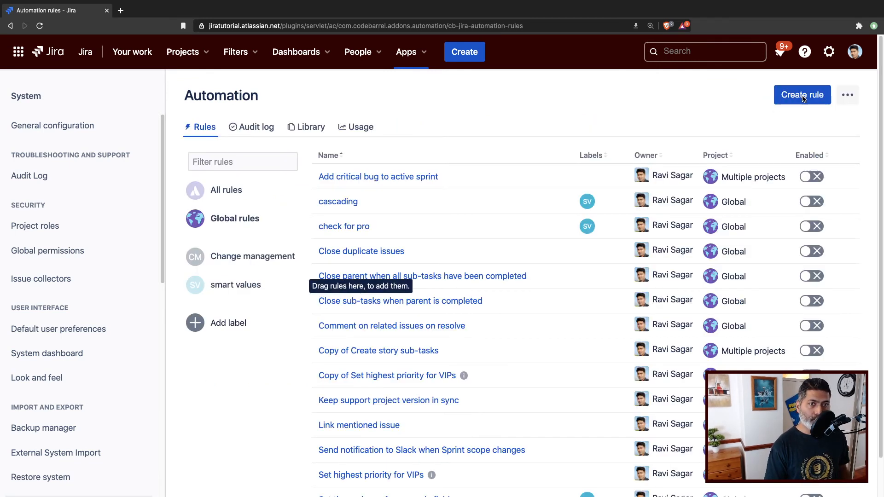
- Open the Import rules page of the automation rules for uploading a previously exported JSON file
click(803, 96)
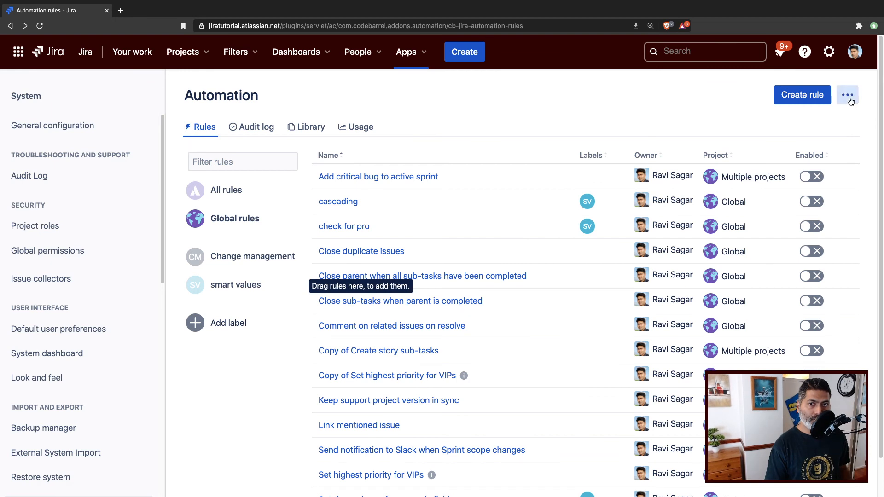
click(849, 96)
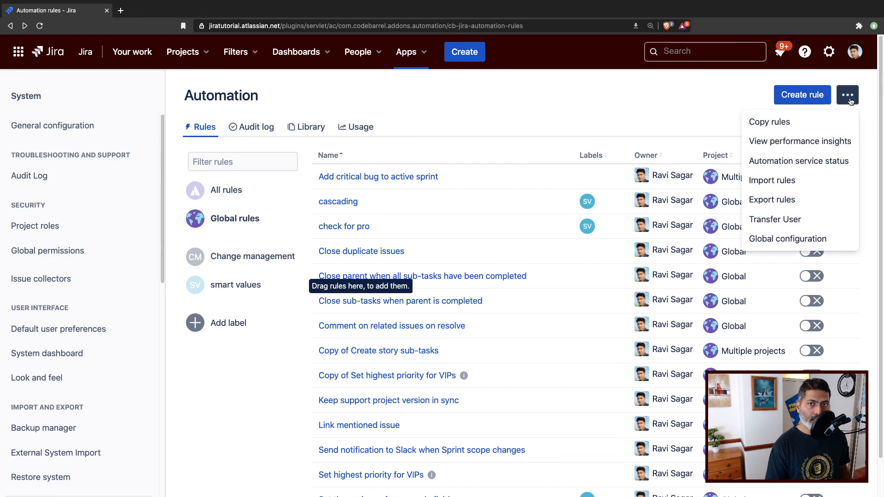
click(781, 182)
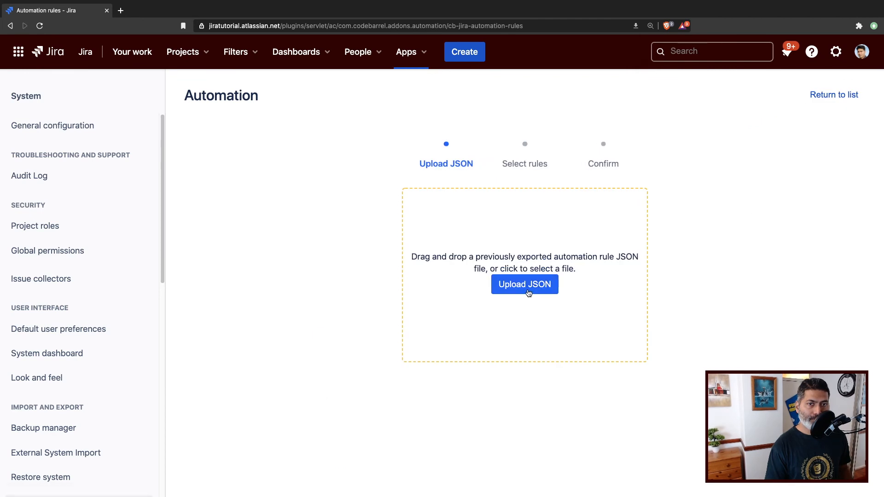